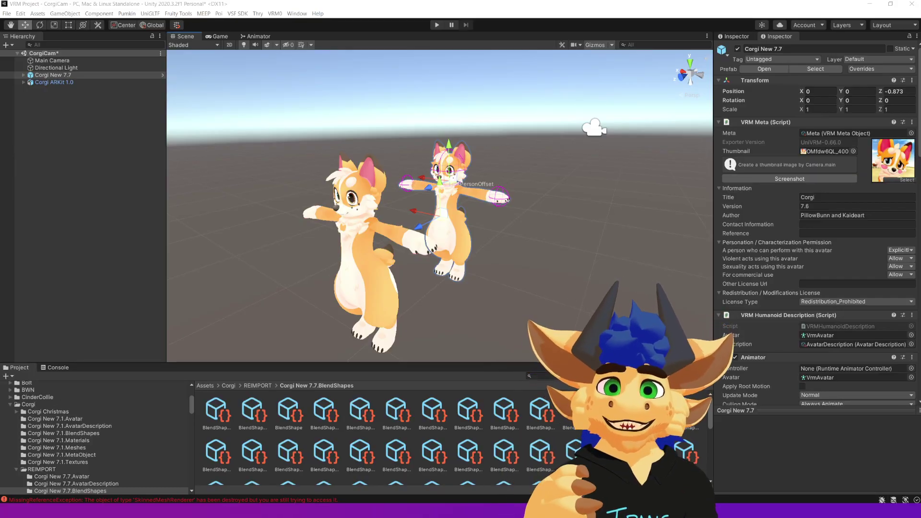
Open the blend shape avatar of Corgi New 7.7 to view its clips, and compare the components of both corgi models
scroll(858, 328, down, 3)
double_click(844, 381)
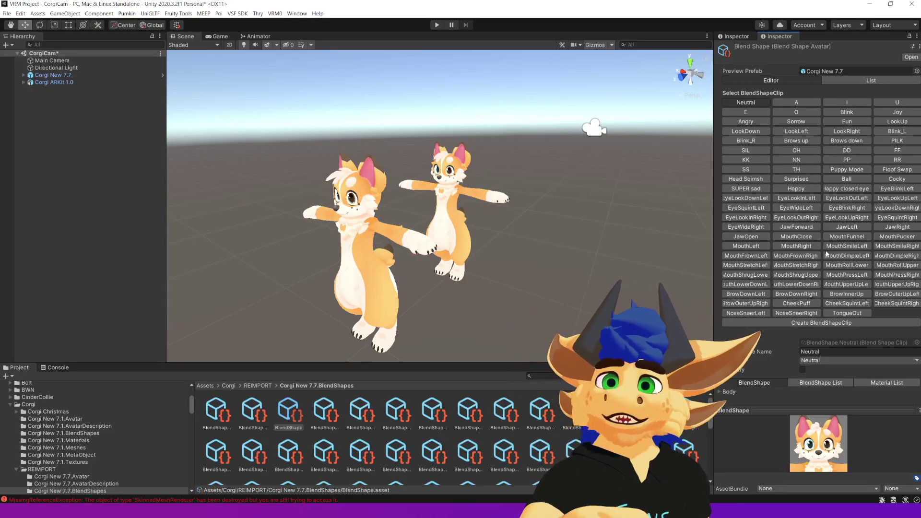
click(445, 217)
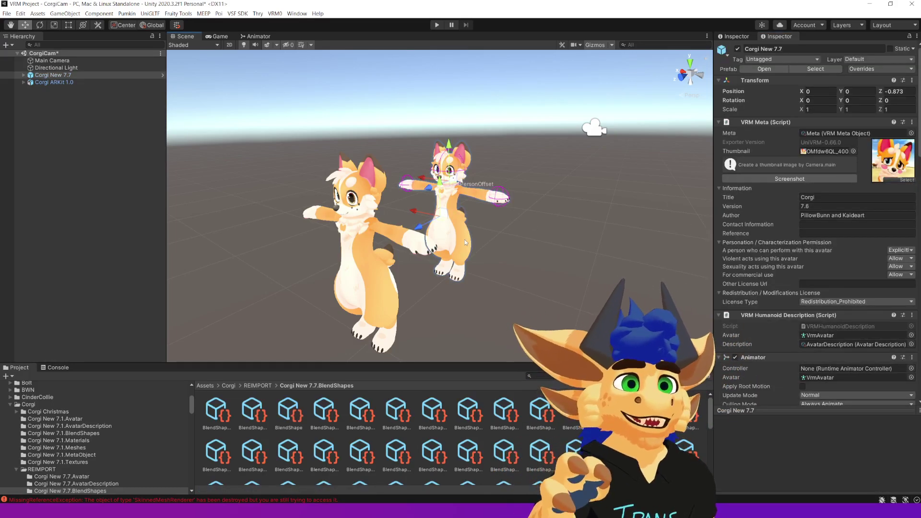
click(368, 258)
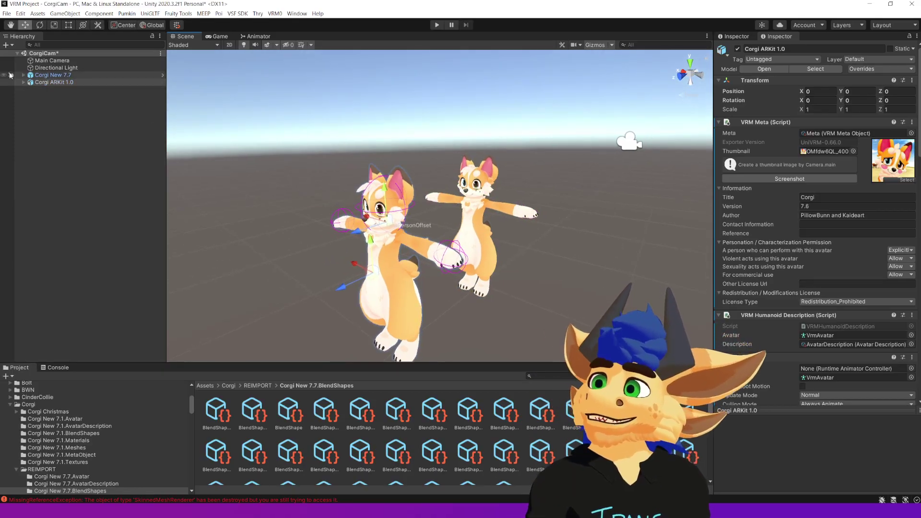
scroll(804, 153, down, 15)
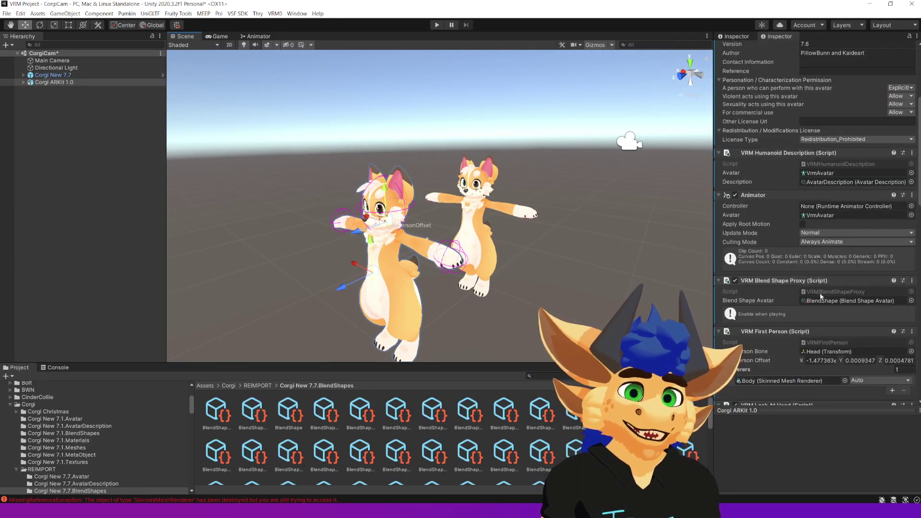
click(528, 238)
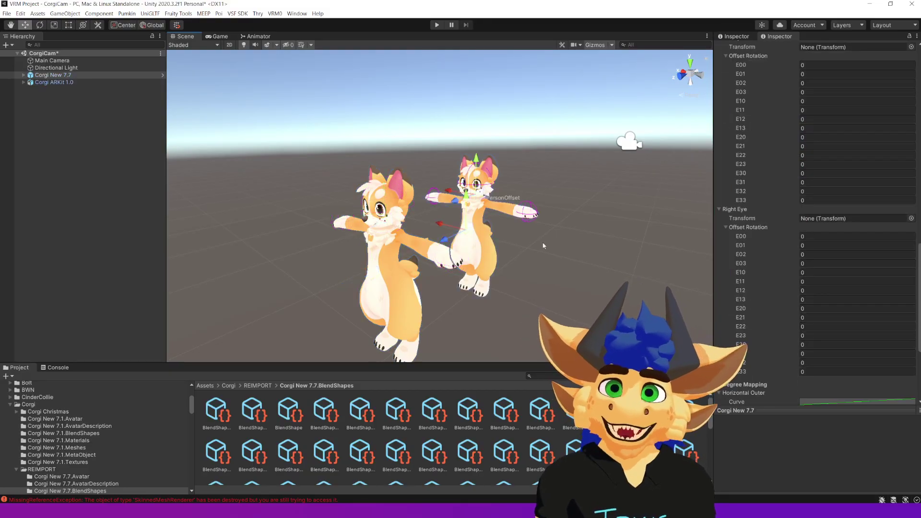
Expand both corgi hierarchies and inspect the spring bones on Corgi ARKit 1.0's secondary object, locating the SnootBase root bone
click(24, 75)
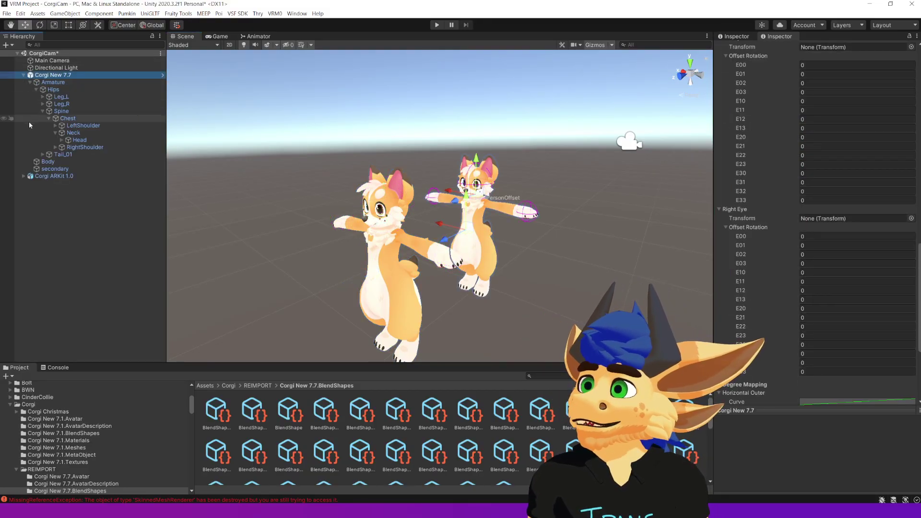
click(24, 176)
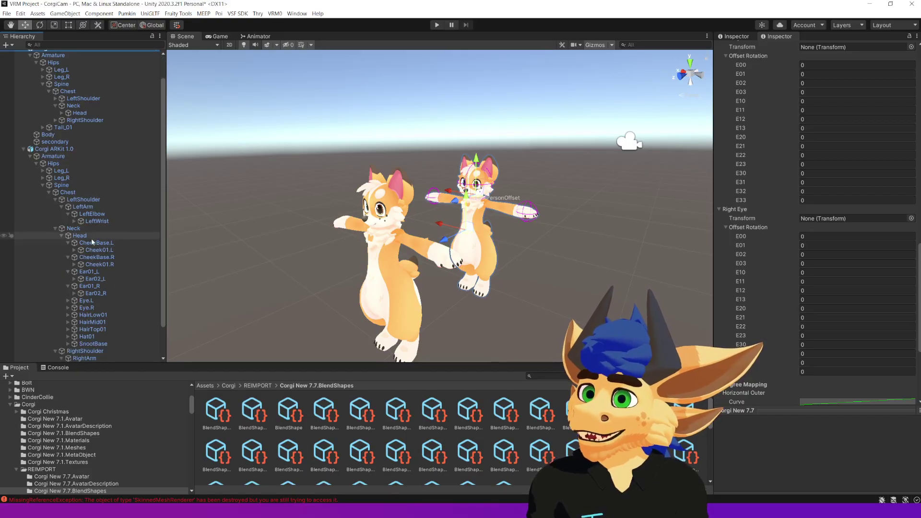
click(43, 212)
click(54, 234)
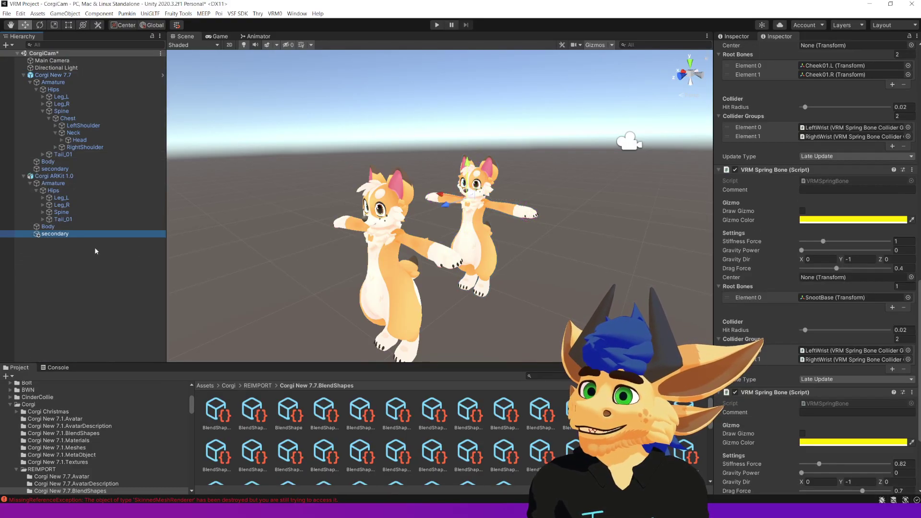
click(820, 298)
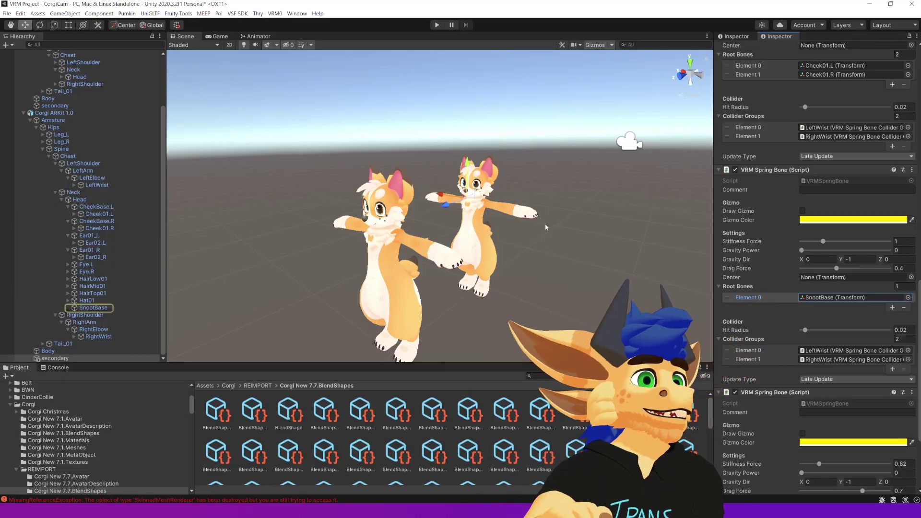
click(55, 192)
click(43, 212)
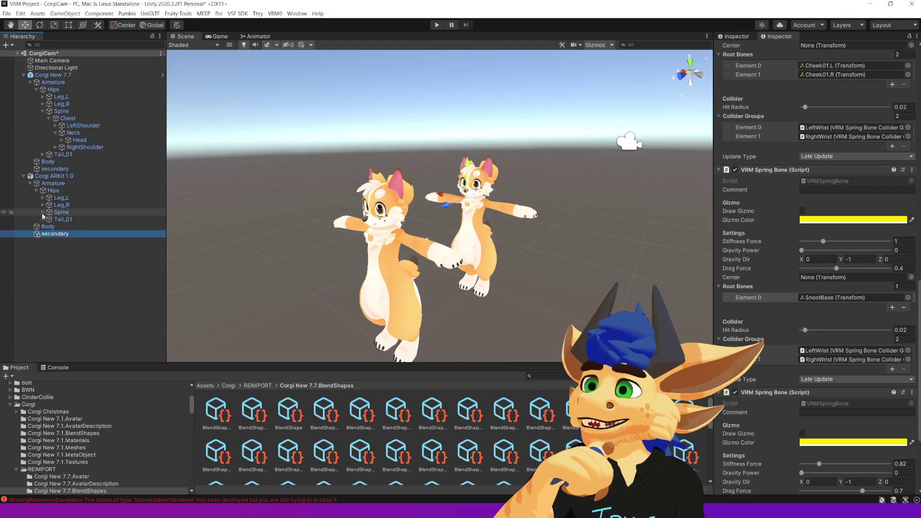
Export Corgi ARKit 1.0 as a VRM file named Corgi ARKit 1.1 on the Desktop
click(53, 176)
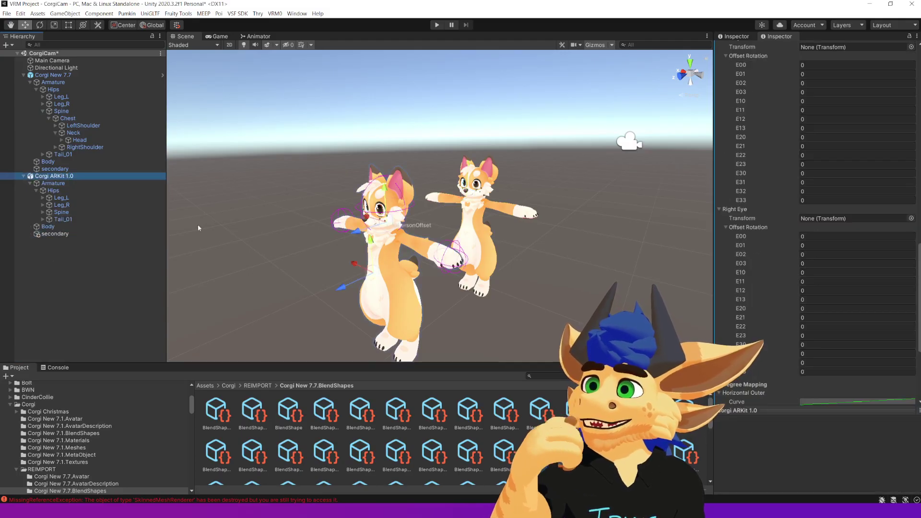
click(275, 13)
click(297, 25)
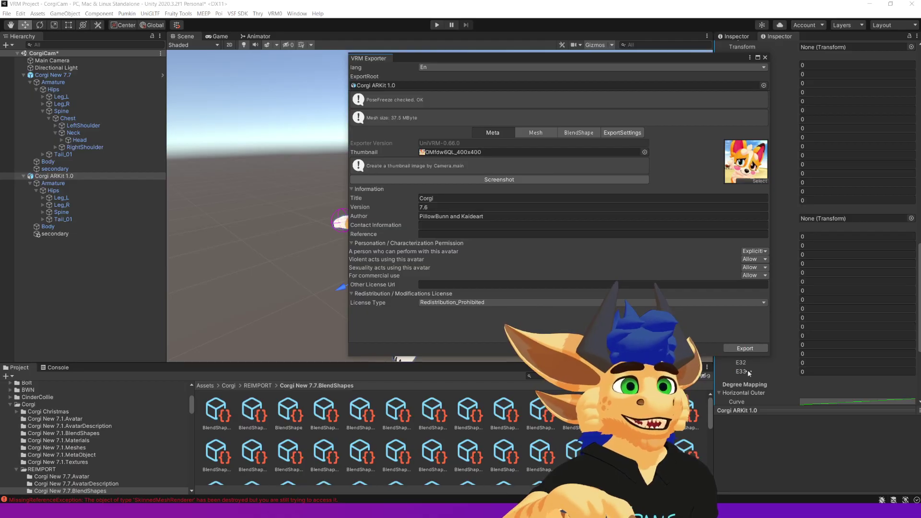
click(745, 348)
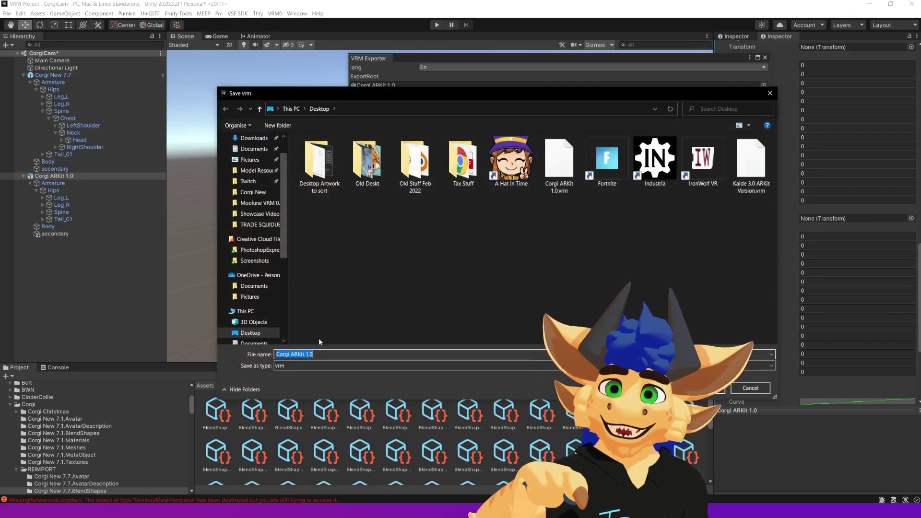
click(321, 354)
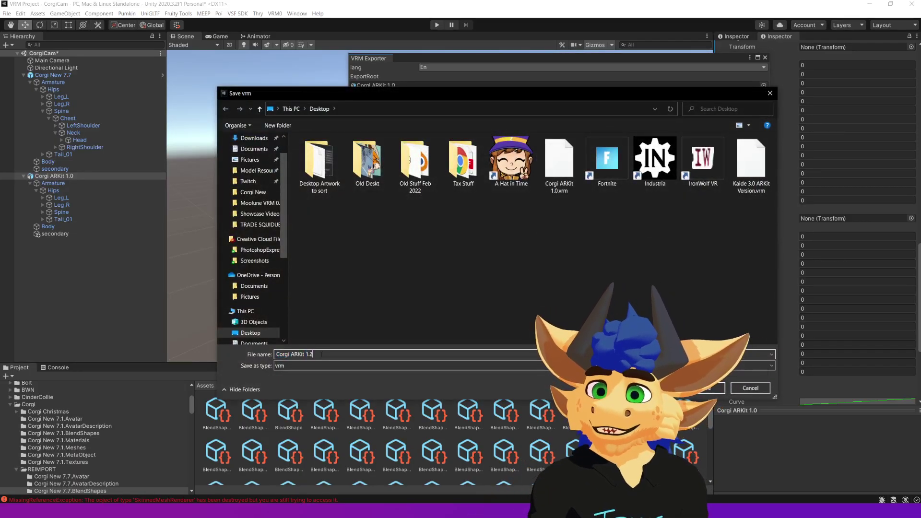
key(Return)
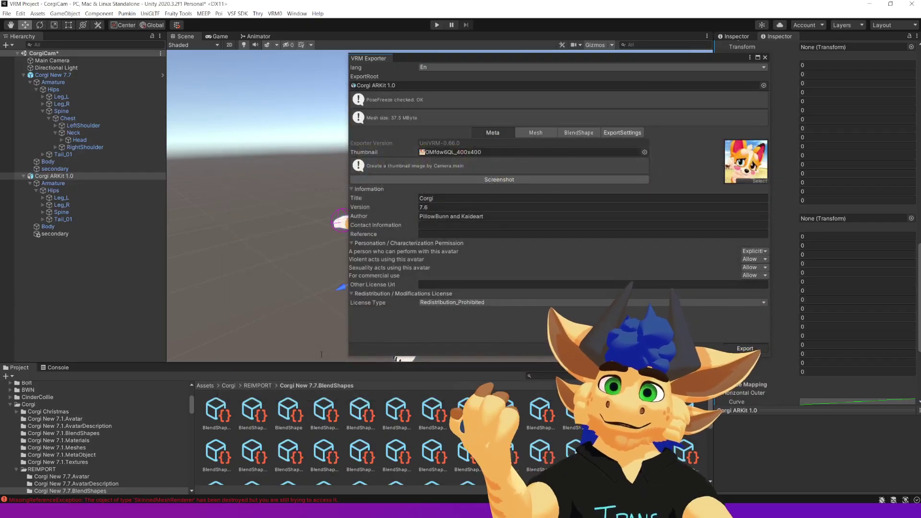
Switch to VSeeFace, add Corgi ARKit 1.1.vrm from the Desktop as a local avatar and load it
key(alt+Tab)
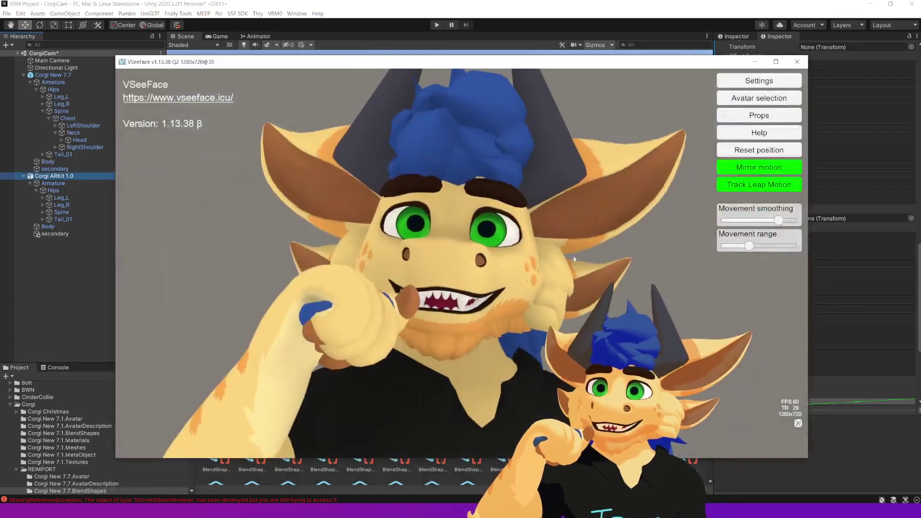
click(761, 99)
click(419, 314)
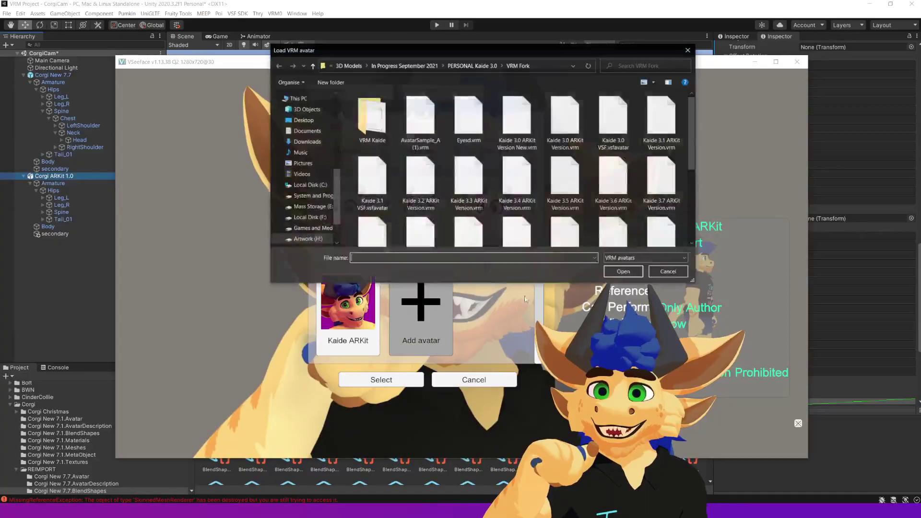
click(301, 121)
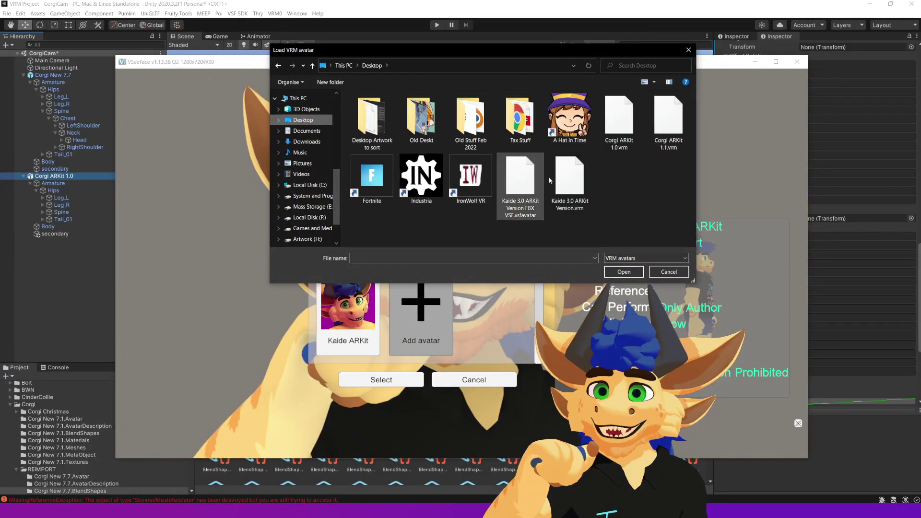
click(666, 125)
click(623, 272)
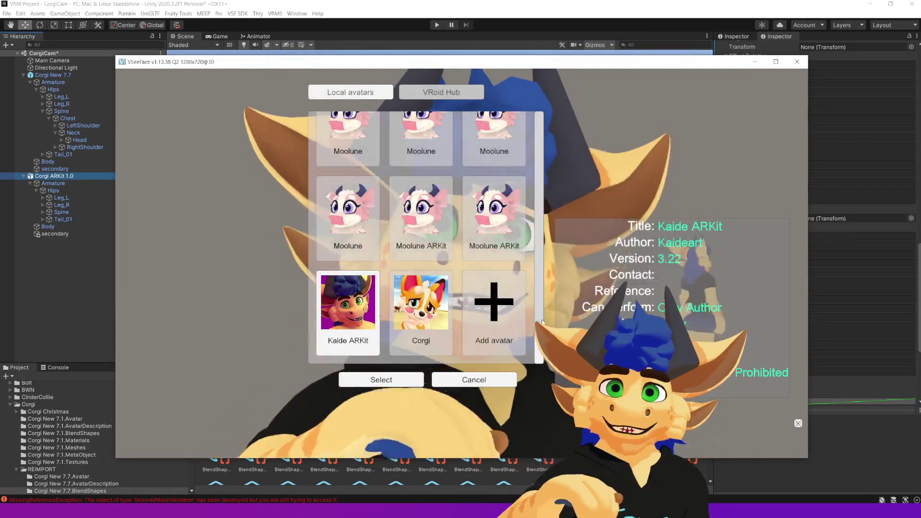
click(396, 382)
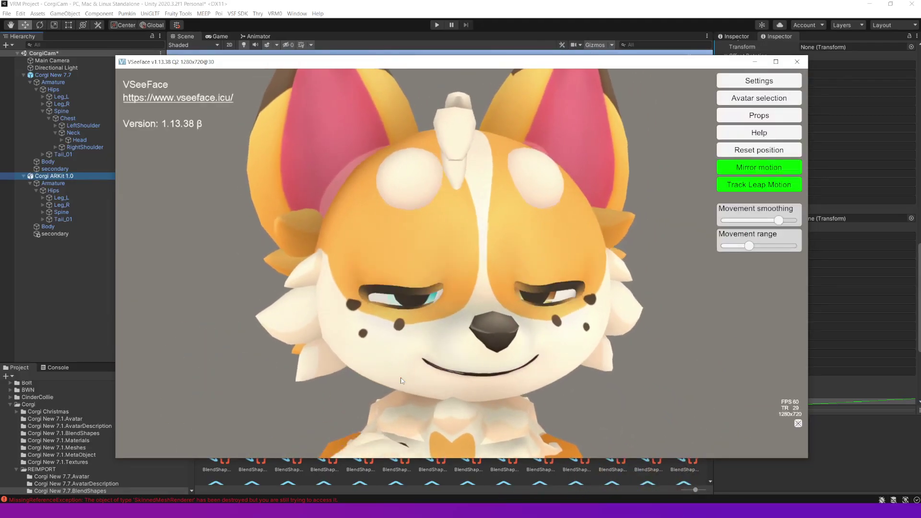
Change the active avatar back to Kaide ARKit
click(759, 97)
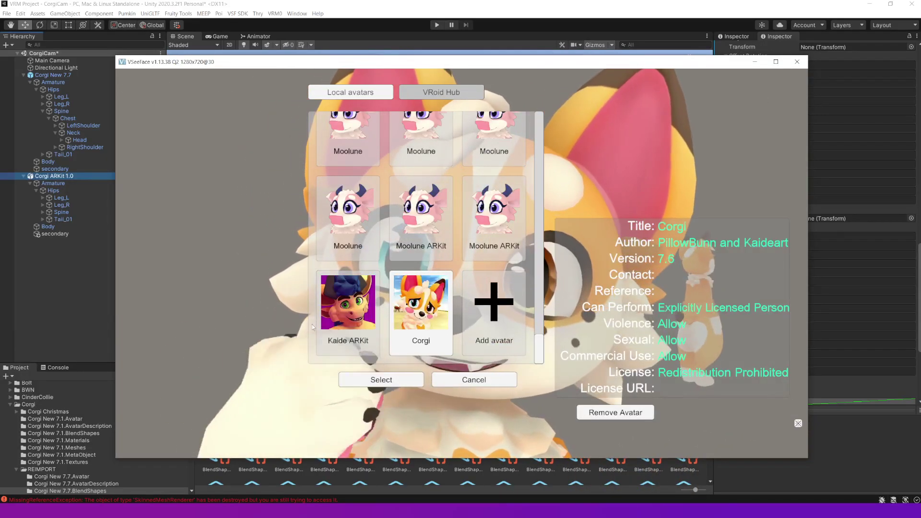
click(389, 383)
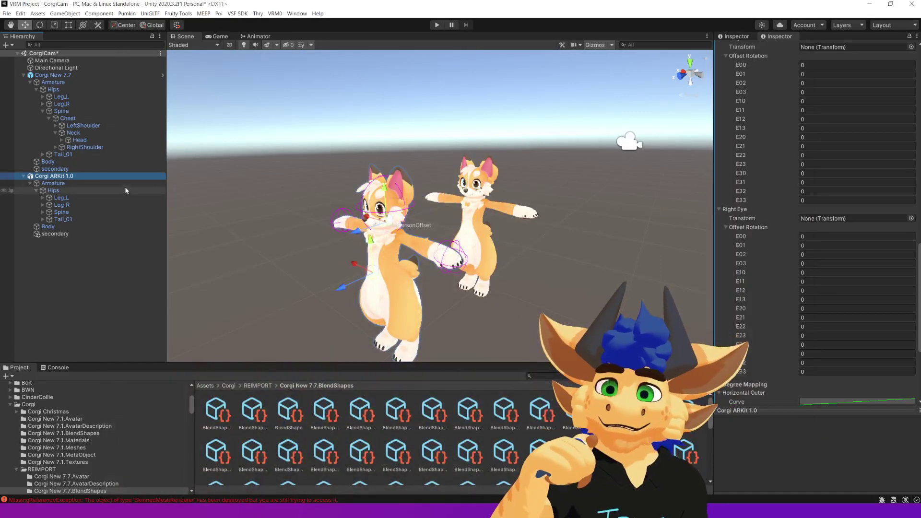
Back in Unity, open Corgi ARKit 1.0's blend shape avatar and view the EyeWideLeft clip
scroll(753, 245, up, 15)
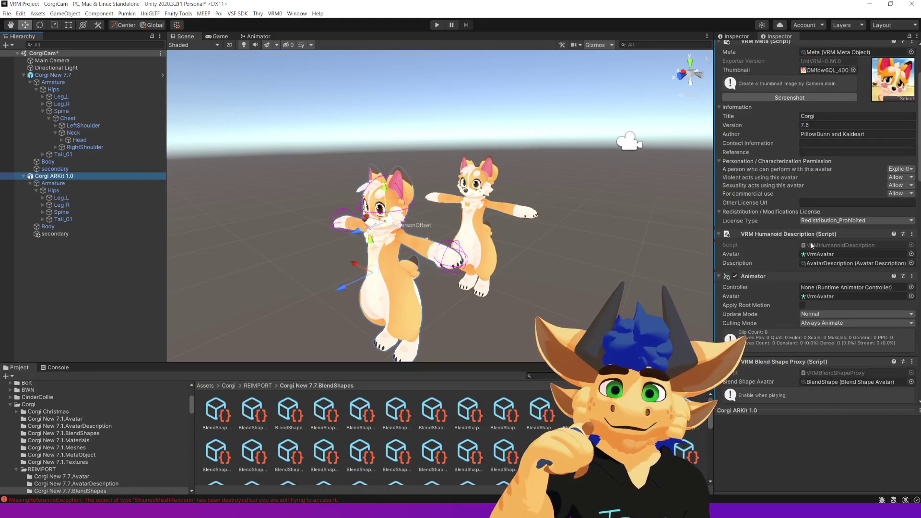
scroll(838, 287, down, 3)
double_click(840, 302)
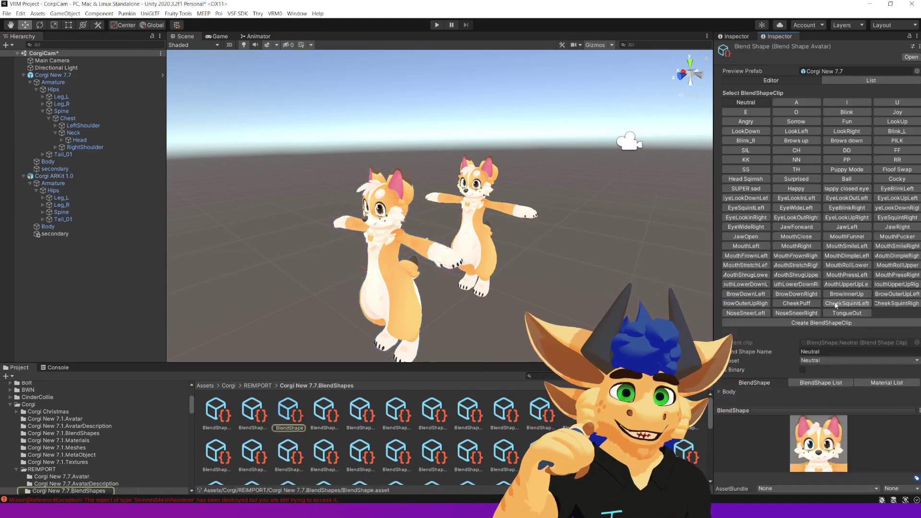
click(796, 207)
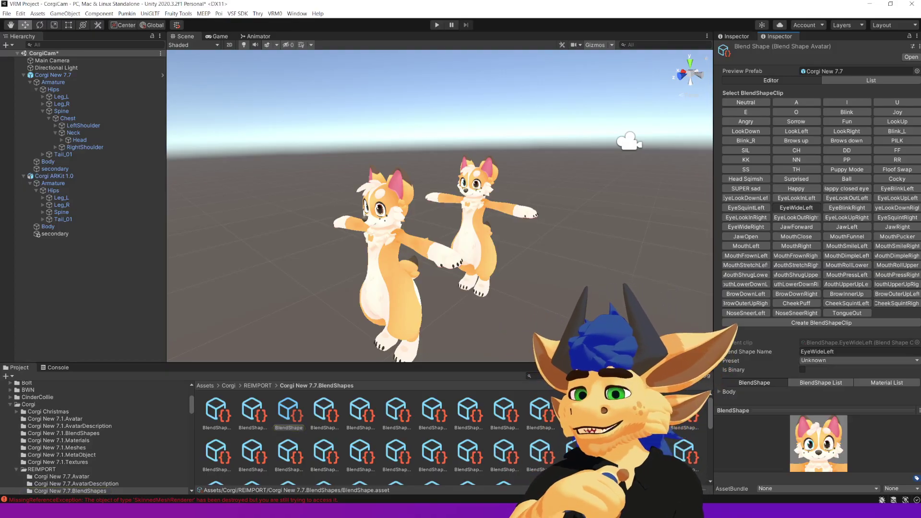
Switch to Blender to review the Body mesh's list of shape keys, and return to Unity
mouse_move(240, 496)
click(129, 475)
scroll(436, 267, down, 3)
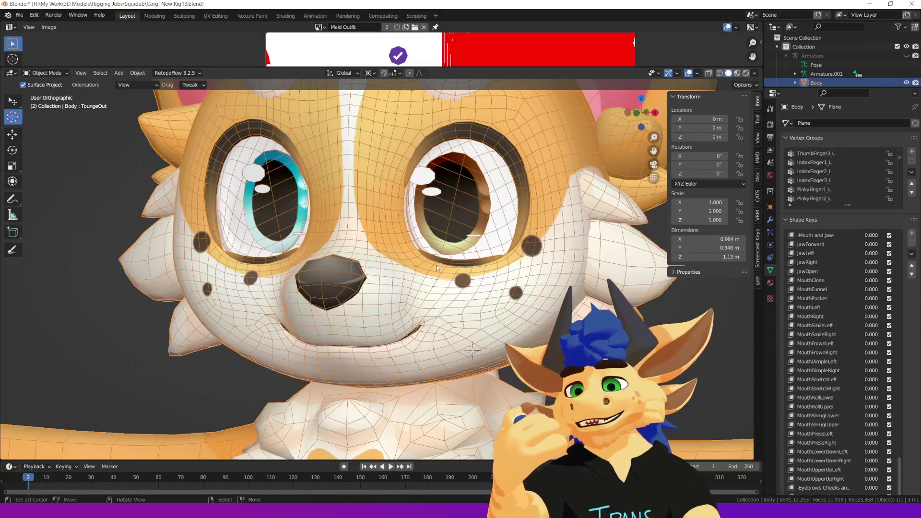
key(alt+Tab)
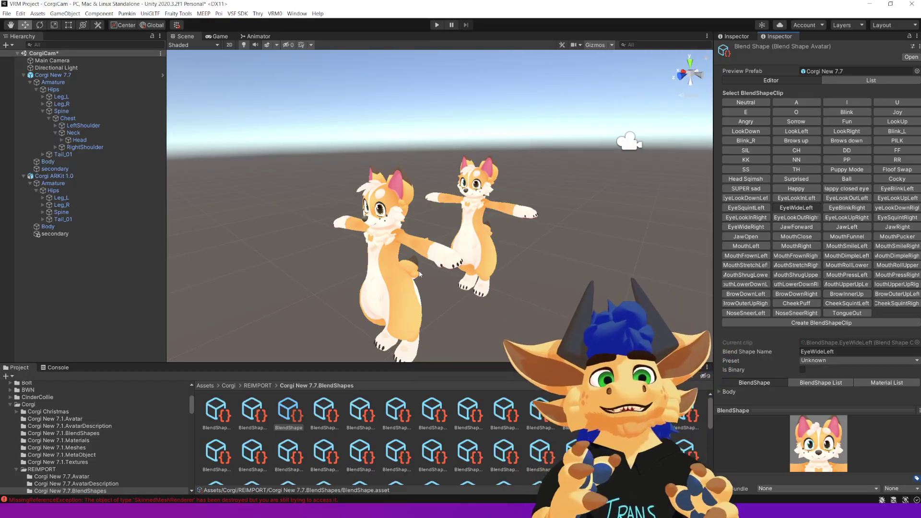
Open the VRM exporter for Corgi ARKit 1.0, review its export settings and close it without exporting
click(375, 284)
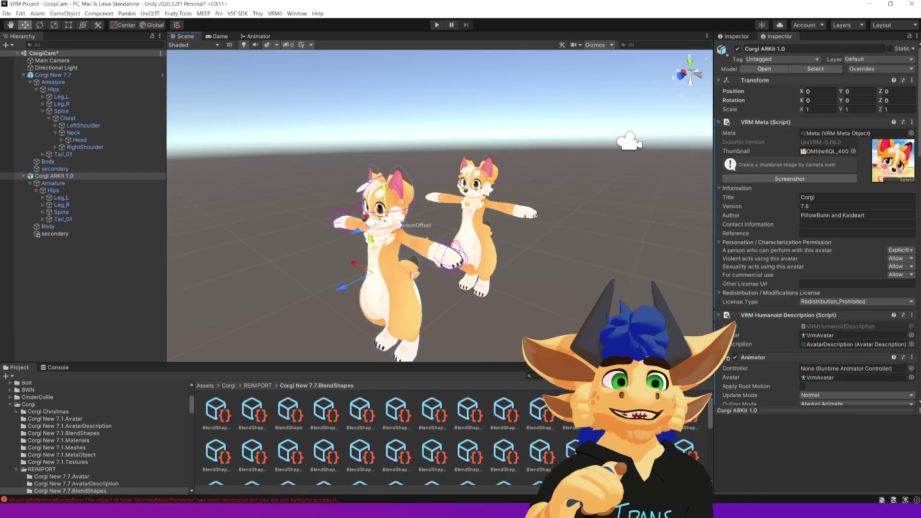
click(275, 14)
click(298, 24)
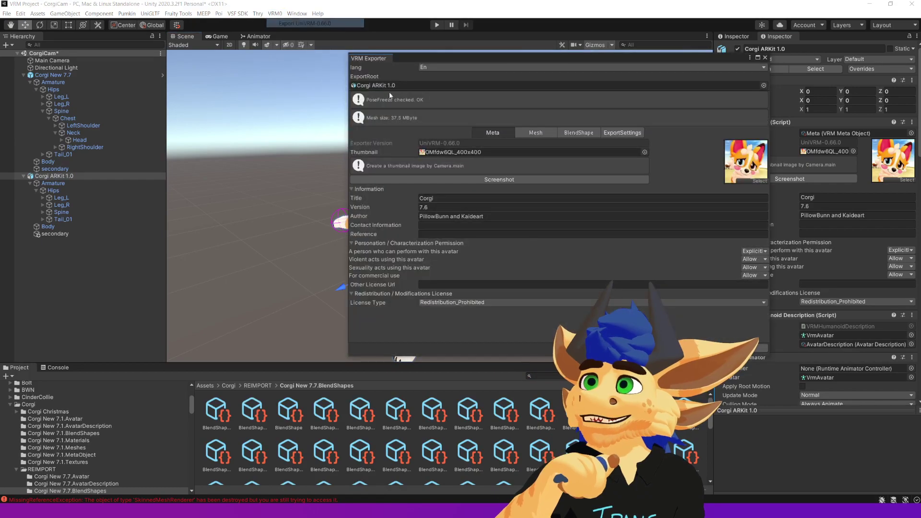
click(622, 132)
drag(591, 59, 614, 62)
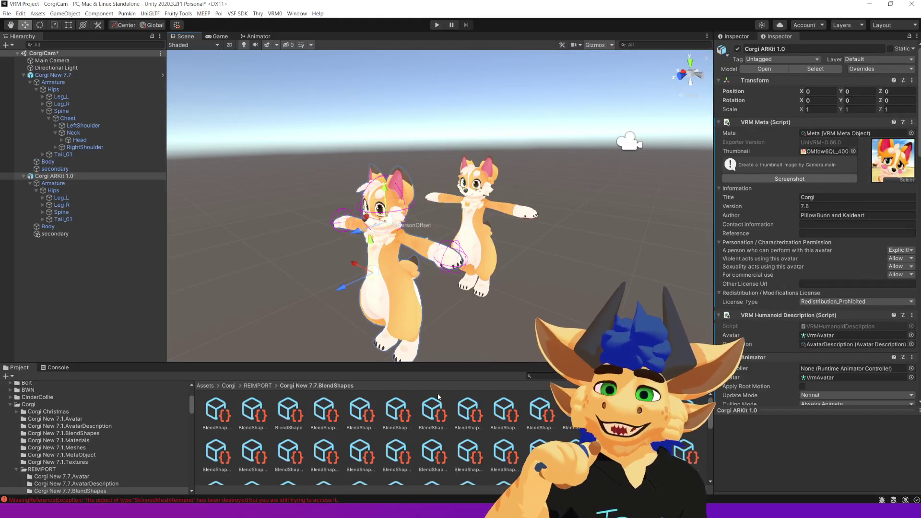
Switch to Blender, review the FBX export options including Selected Objects and the transform settings, and close the export window
mouse_move(140, 508)
click(140, 463)
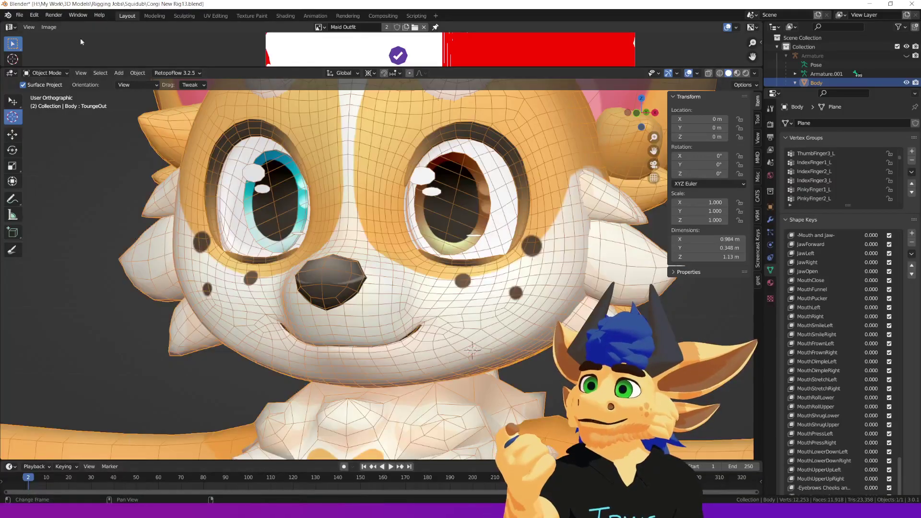
click(20, 16)
mouse_move(72, 145)
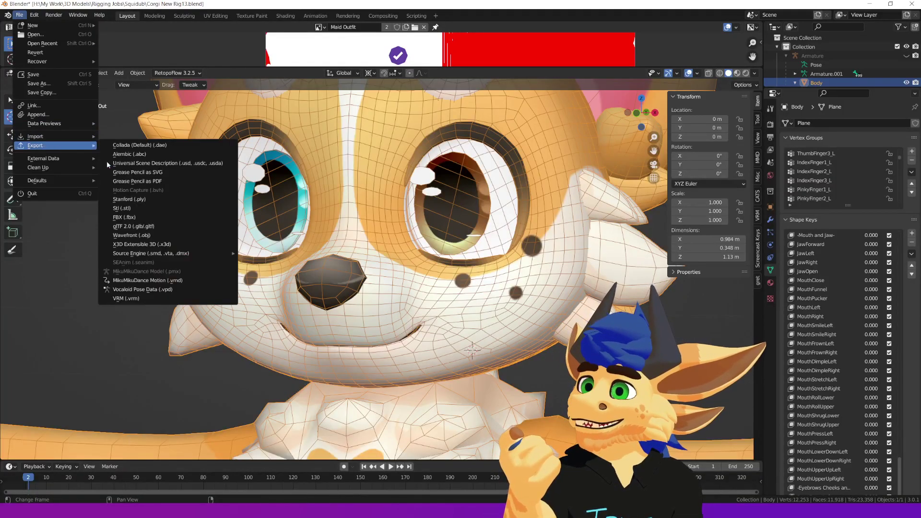
click(141, 219)
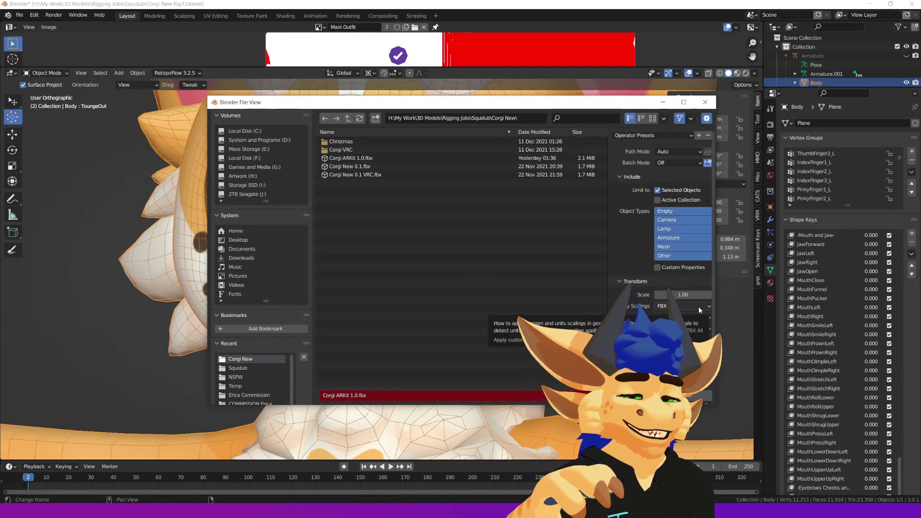
ctrl+scroll(699, 306, down, 3)
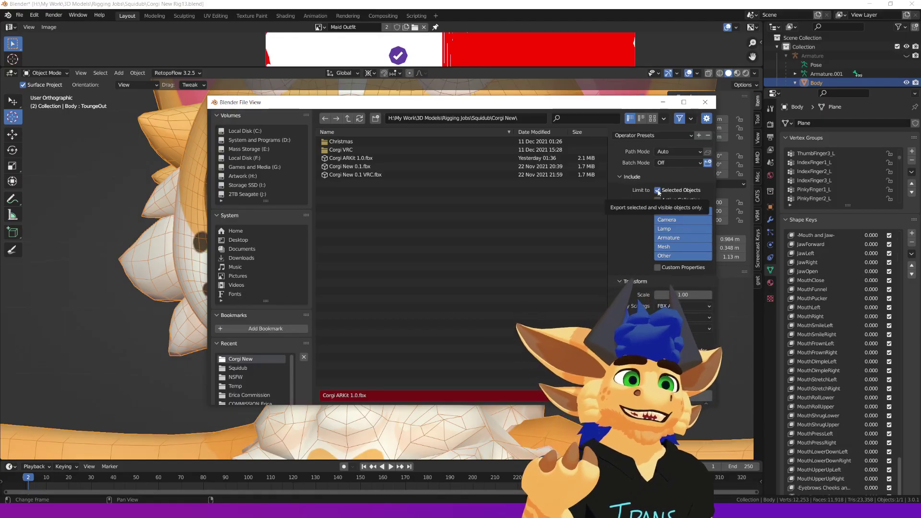
click(704, 102)
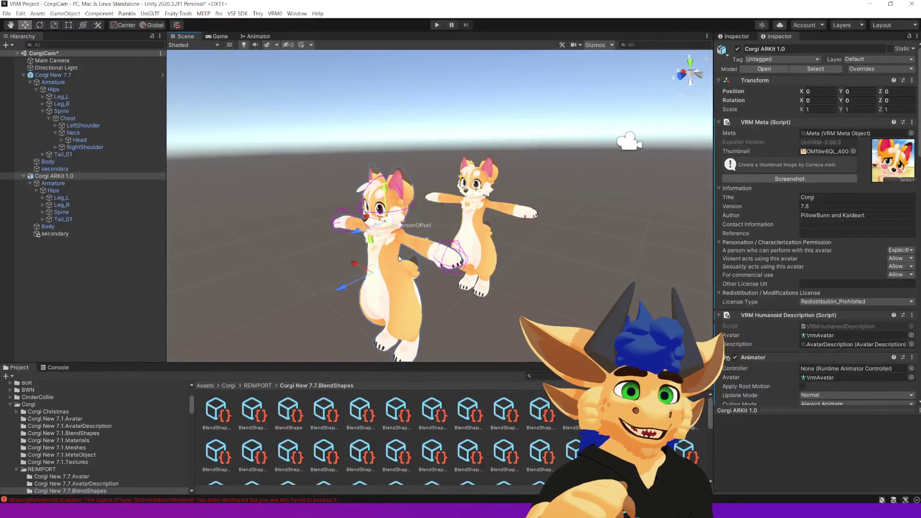
Review Corgi ARKit 1.0's VRM components and open the avatar asset assigned to its VRM Blend Shape Proxy
scroll(831, 279, down, 5)
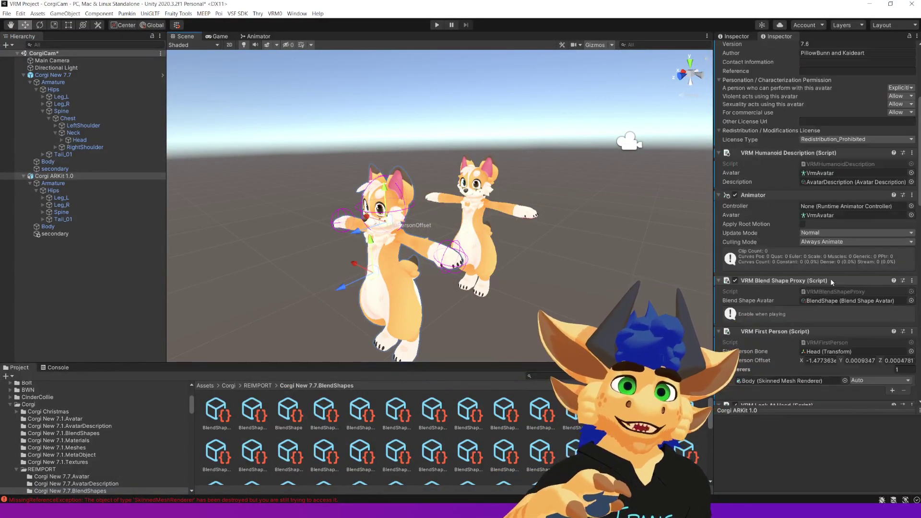
scroll(828, 222, down, 3)
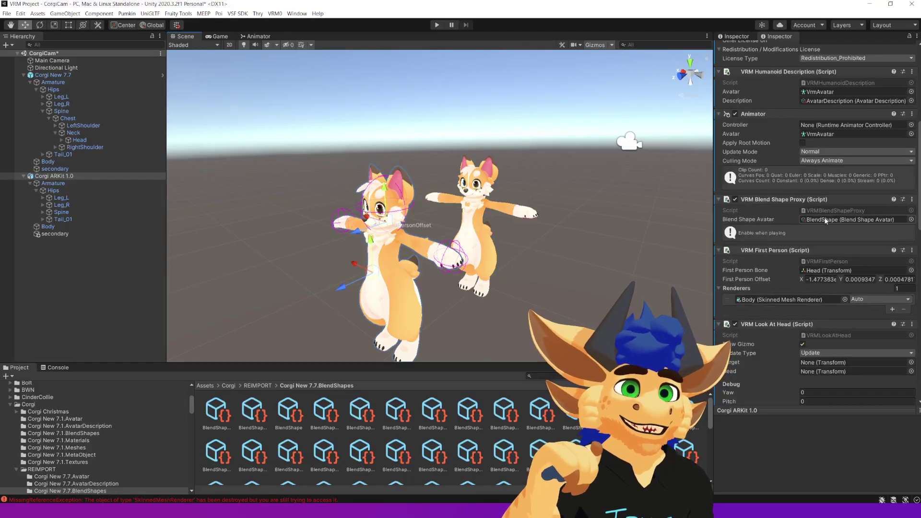
double_click(853, 217)
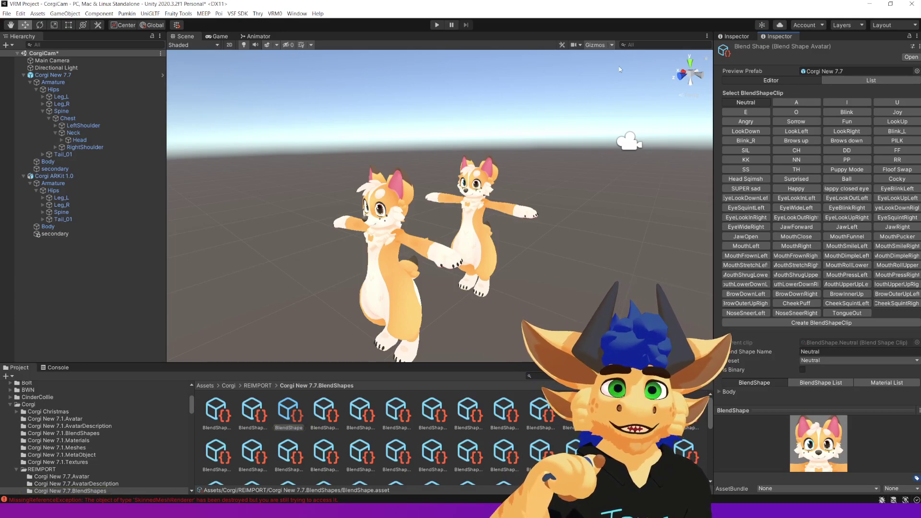
Return to Corgi ARKit 1.0's components and review its VRM First Person, Look At Head and Look At Bone Applyer settings
click(42, 177)
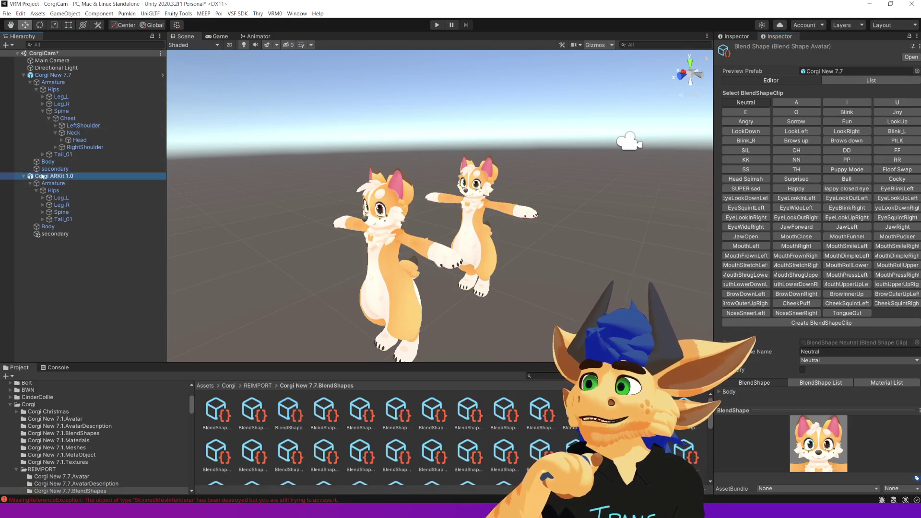
scroll(817, 298, down, 5)
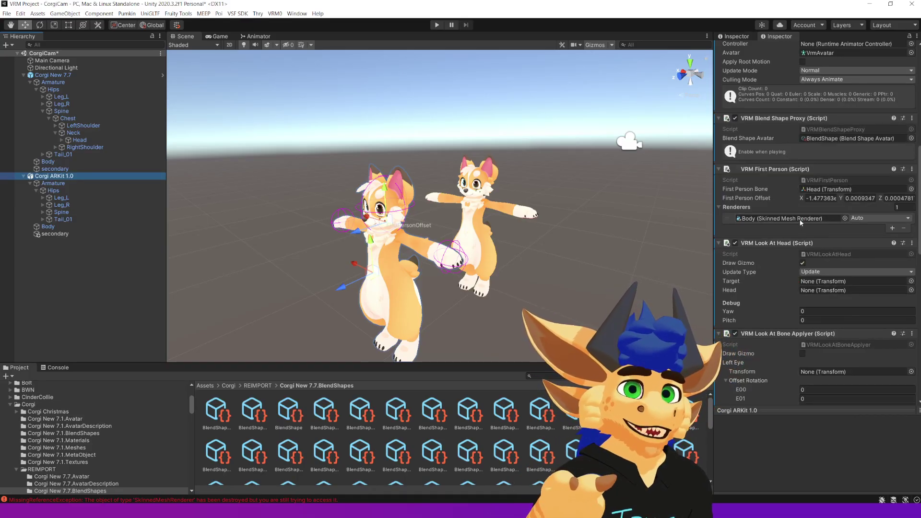
scroll(801, 219, down, 5)
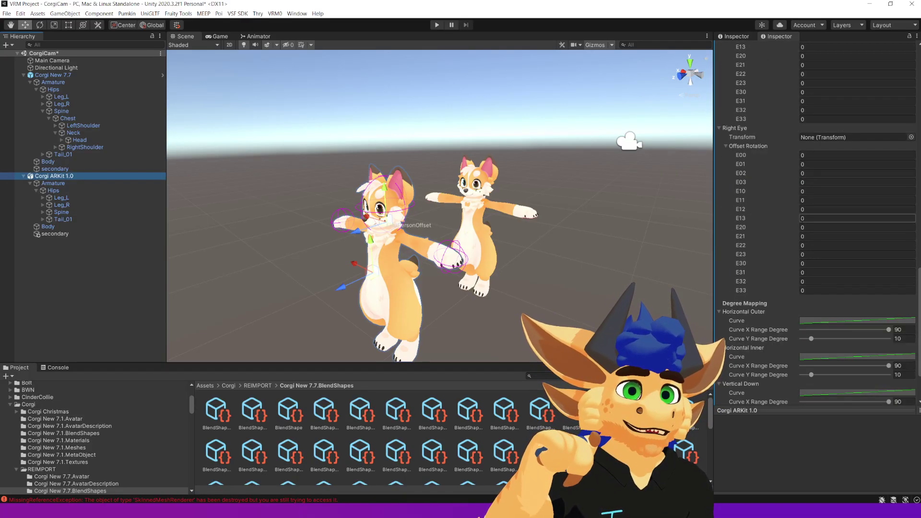
scroll(821, 238, down, 3)
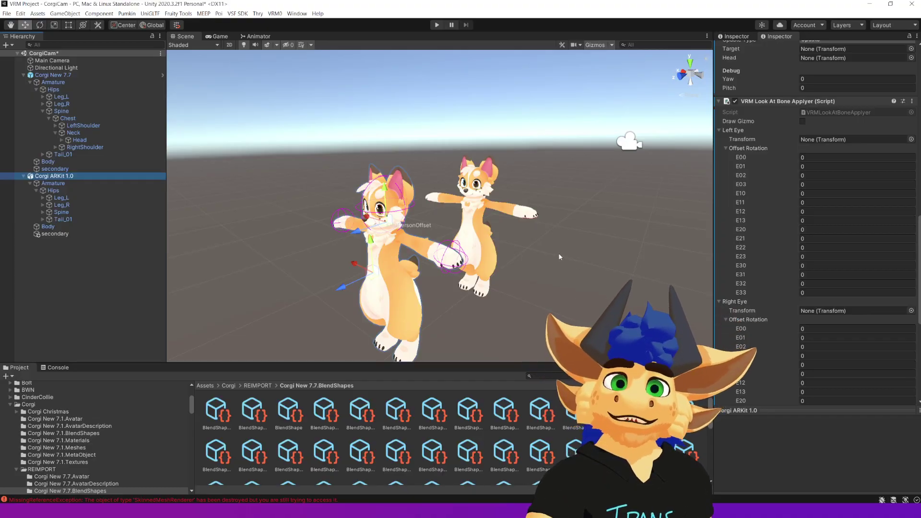
View both corgi models in the scene from closer angles, selecting Corgi ARKit 1.0 first and Corgi New 7.7 second
alt+drag(558, 249, 488, 293)
click(488, 293)
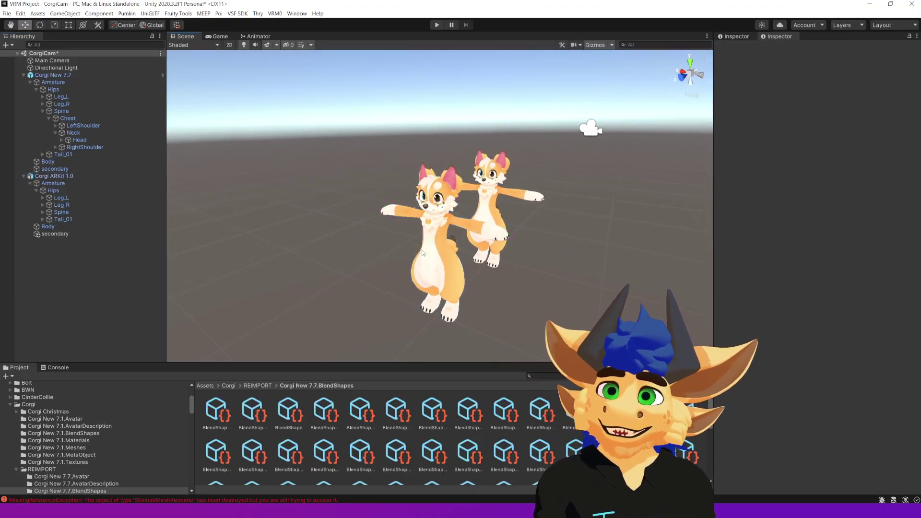
click(432, 269)
scroll(544, 269, up, 3)
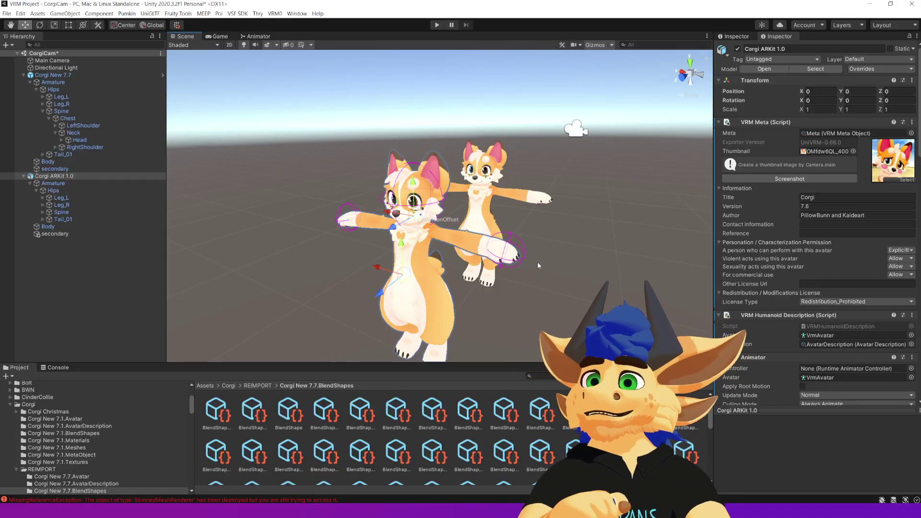
alt+drag(538, 265, 449, 184)
click(444, 183)
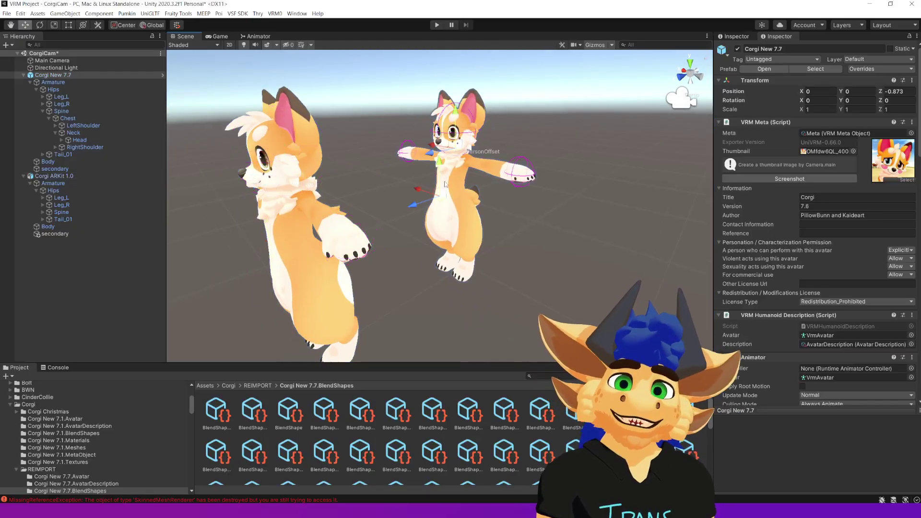